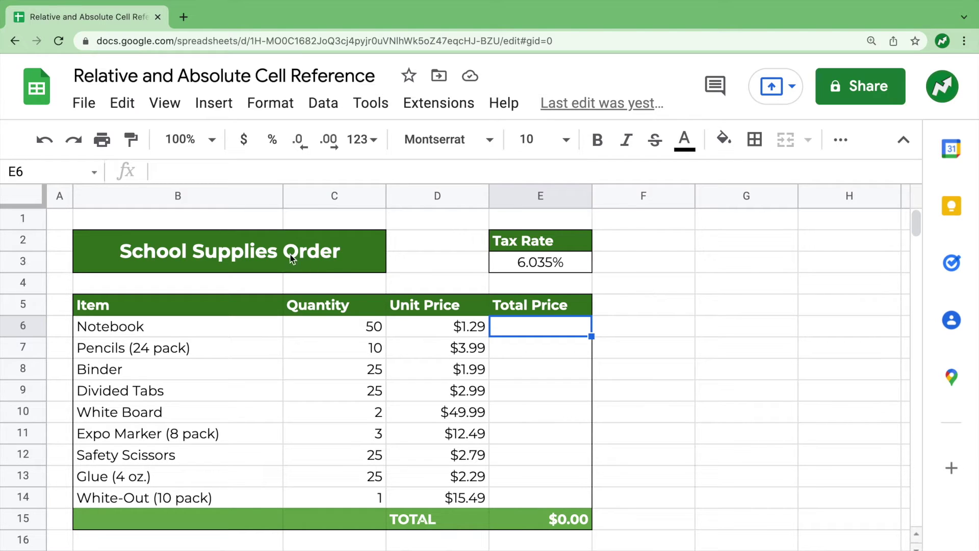
# - Review the Notebook row's item name, quantity and unit price
pyautogui.click(192, 325)
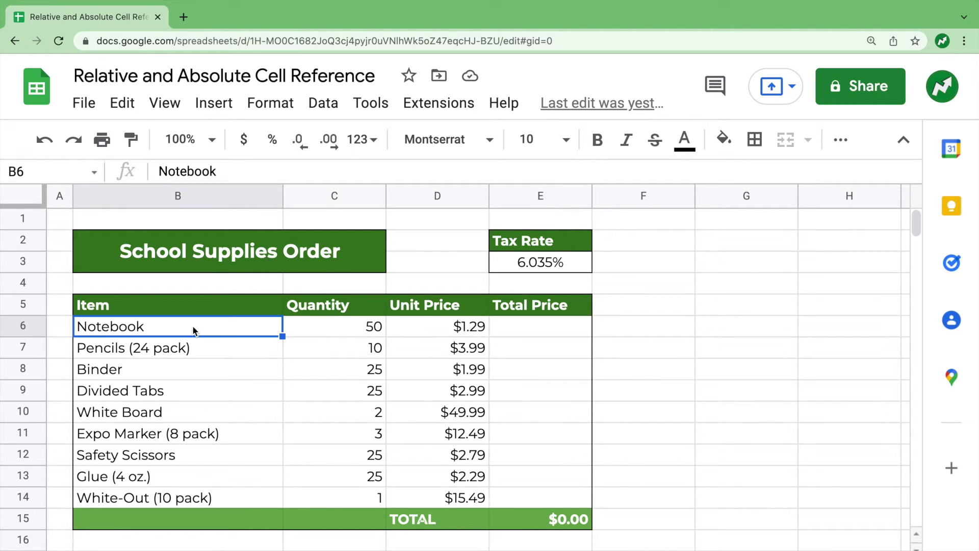
pyautogui.press('Right')
pyautogui.press('Right')
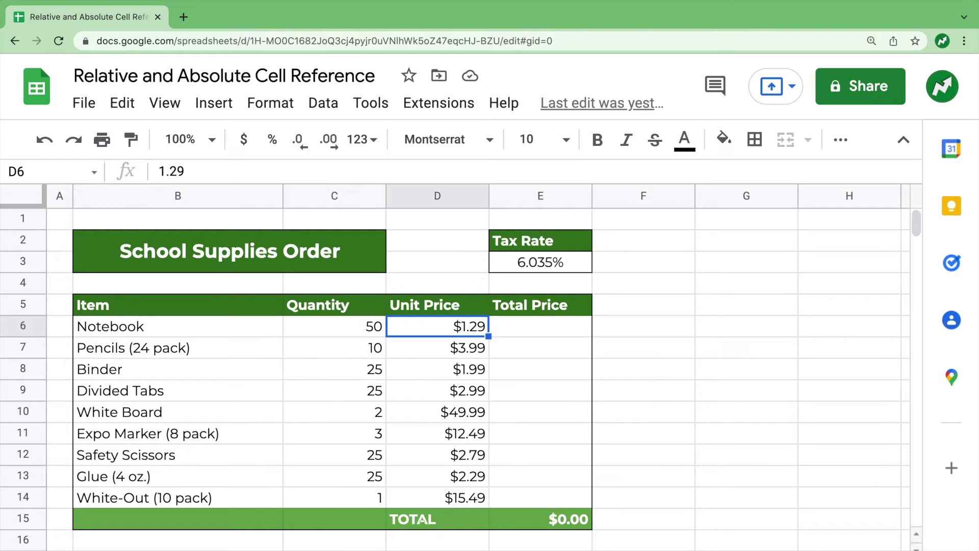
pyautogui.press('Right')
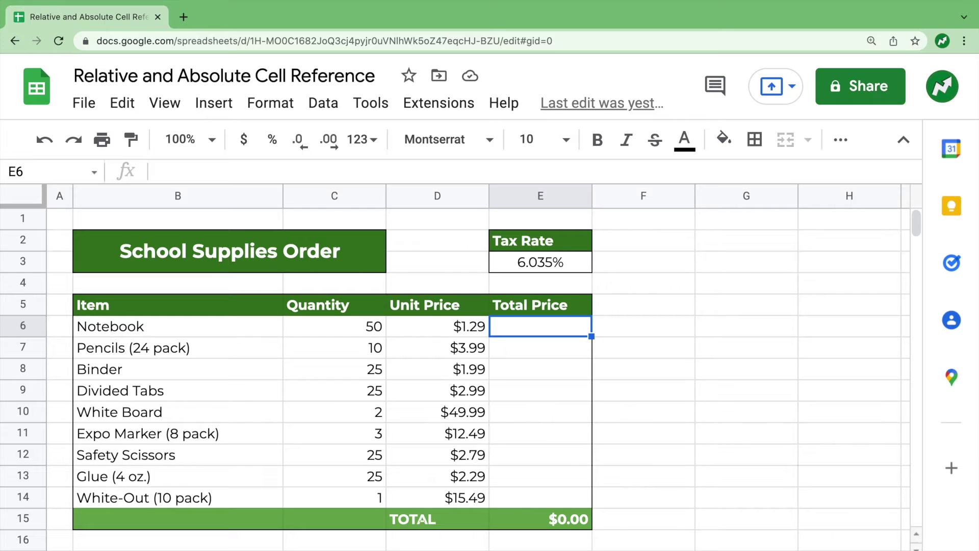
# - Enter =C6*D6 as Notebook's Total Price, giving $64.50, and confirm the TOTAL's SUM
pyautogui.write('=')
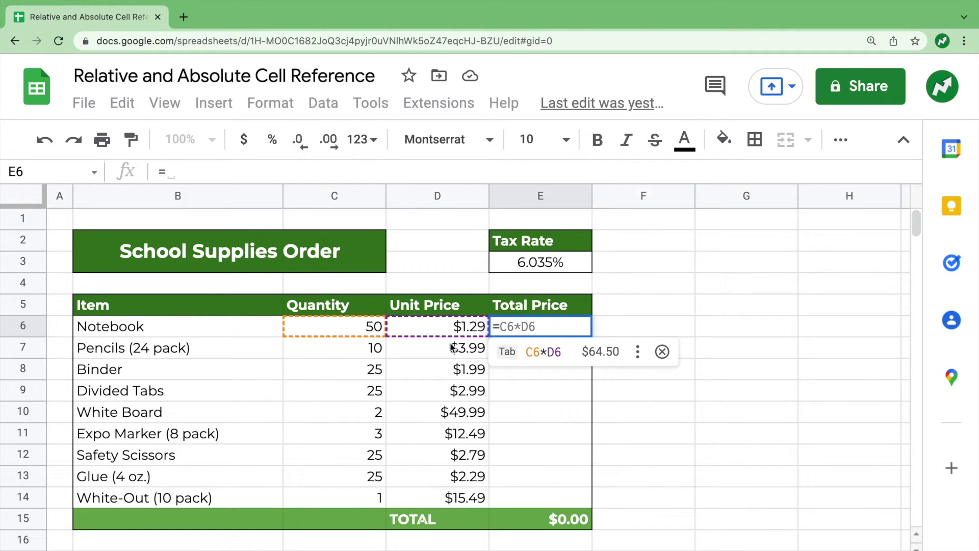
pyautogui.click(341, 322)
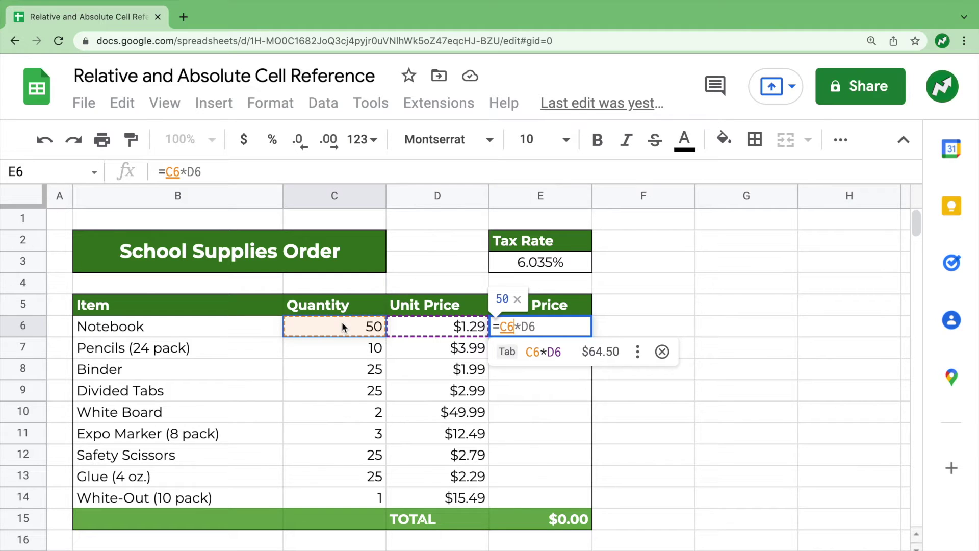
pyautogui.write('*')
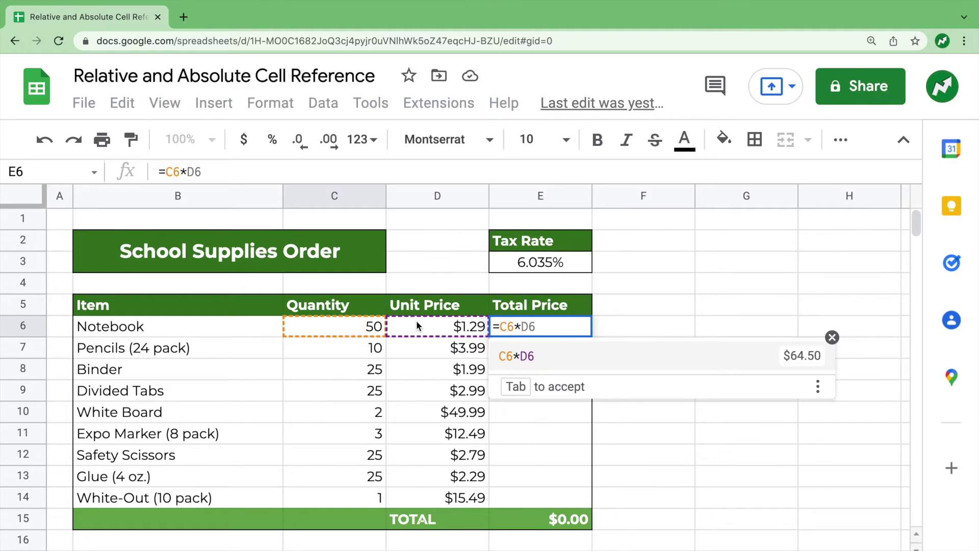
pyautogui.click(416, 326)
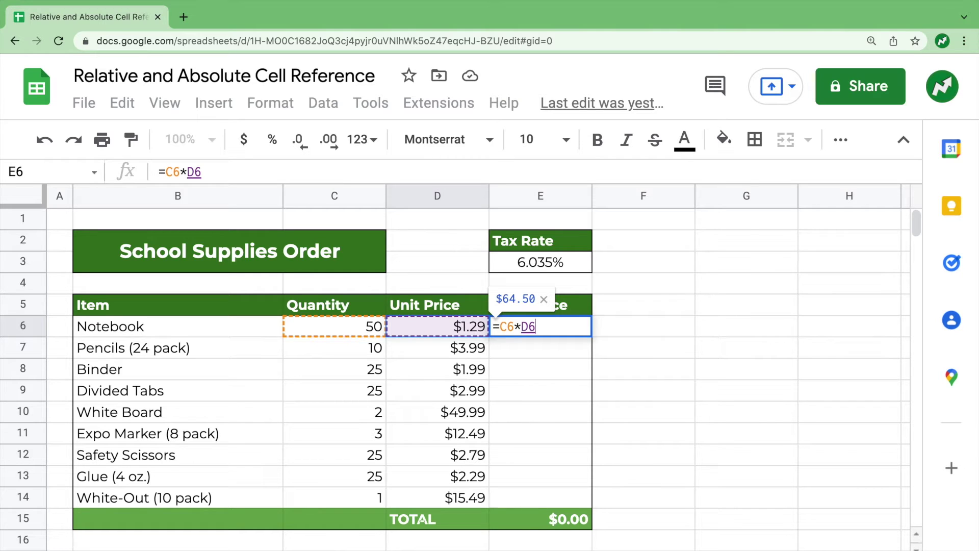
pyautogui.press('Return')
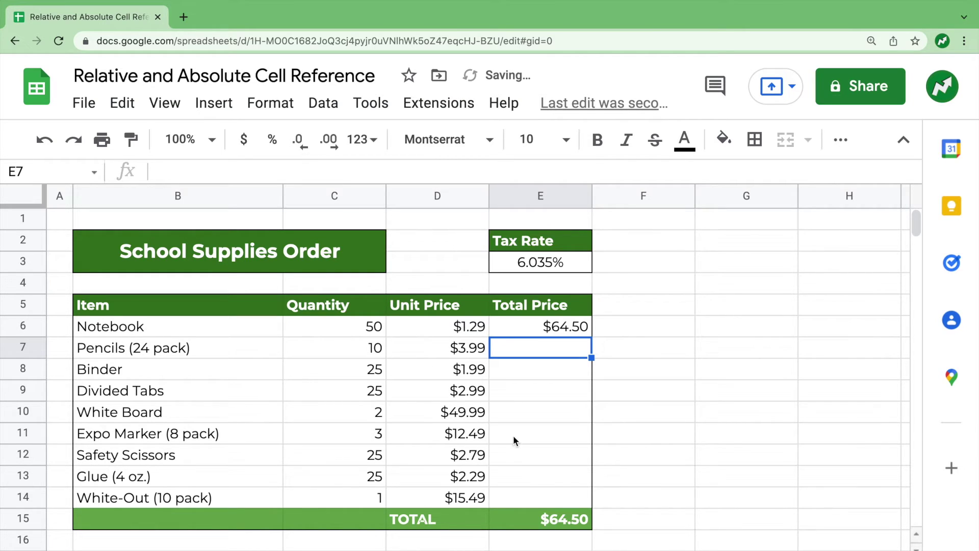
pyautogui.click(534, 524)
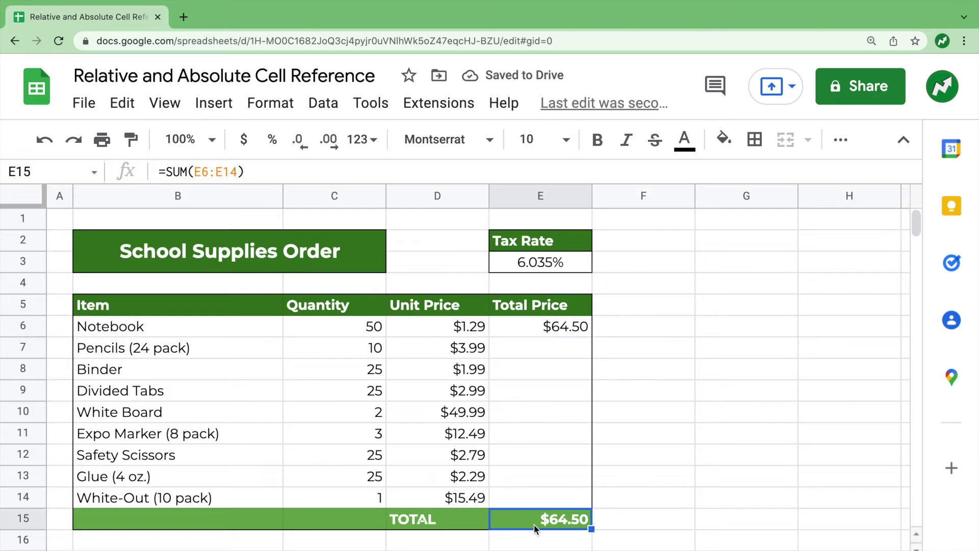
pyautogui.click(560, 325)
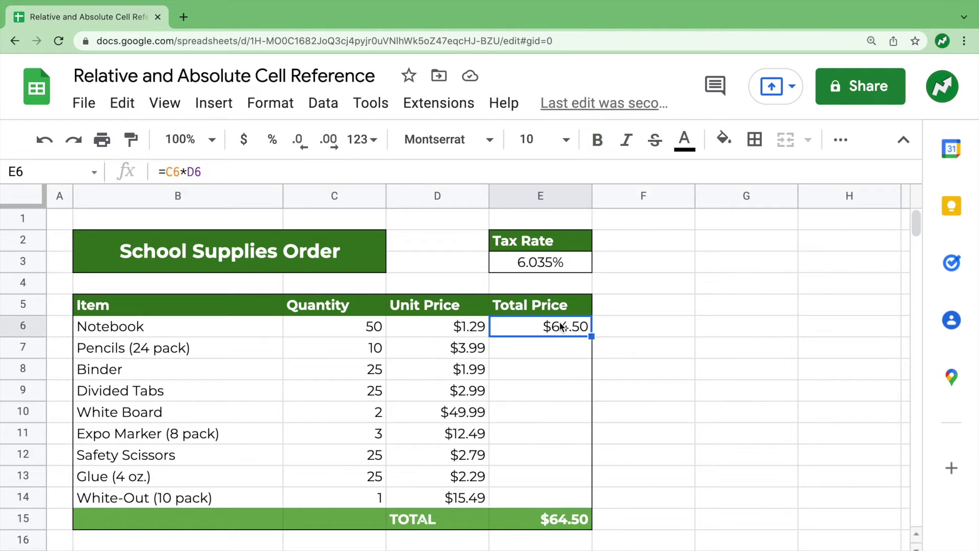
pyautogui.click(530, 352)
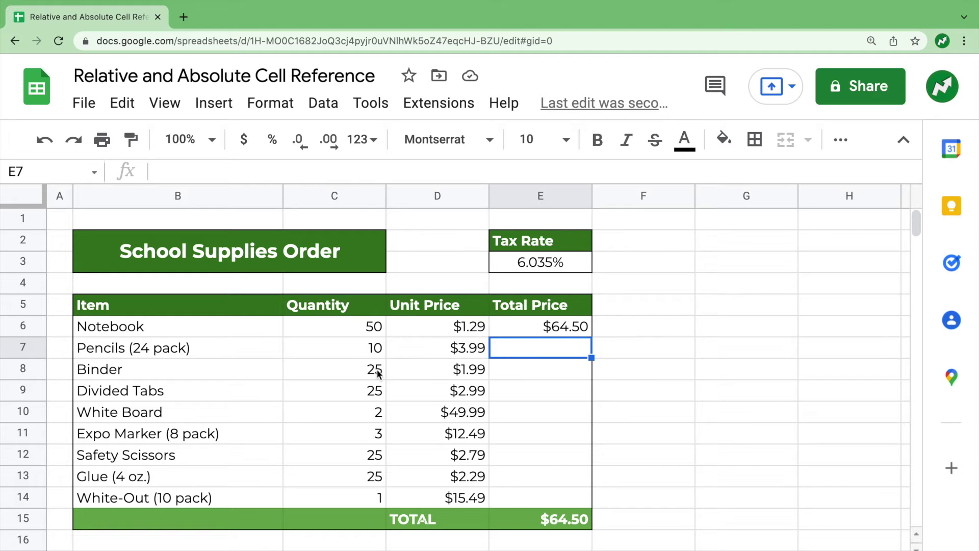
pyautogui.click(538, 330)
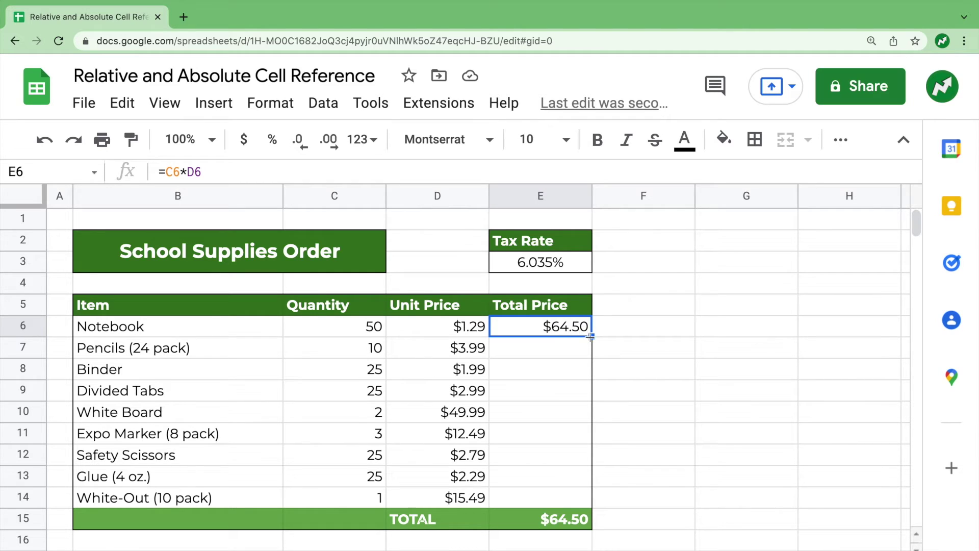
# - Copy Notebook's formula to Pencils, verify =C7*D7, then fill down to White-Out for a $508.84 TOTAL
pyautogui.moveTo(591, 336); pyautogui.dragTo(590, 352)
pyautogui.click(570, 349)
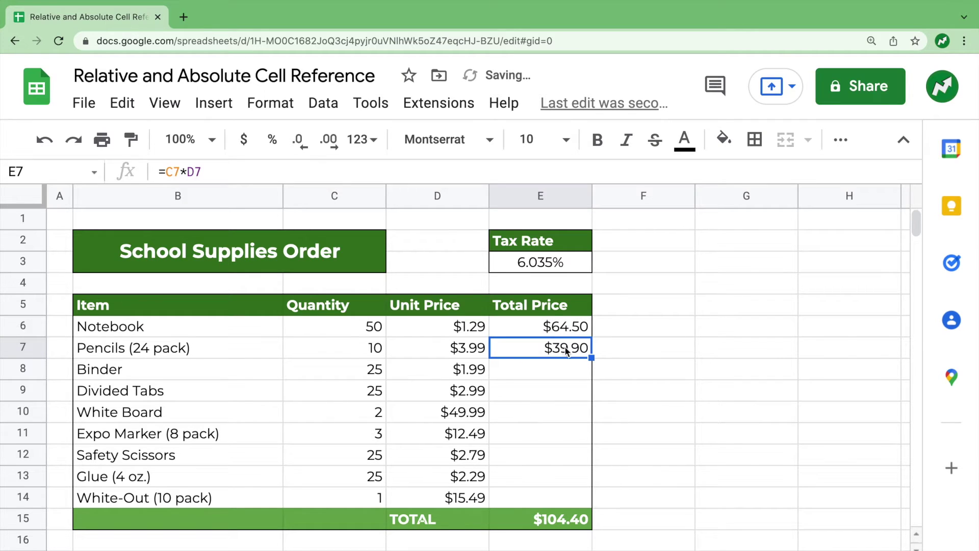
pyautogui.doubleClick(565, 347)
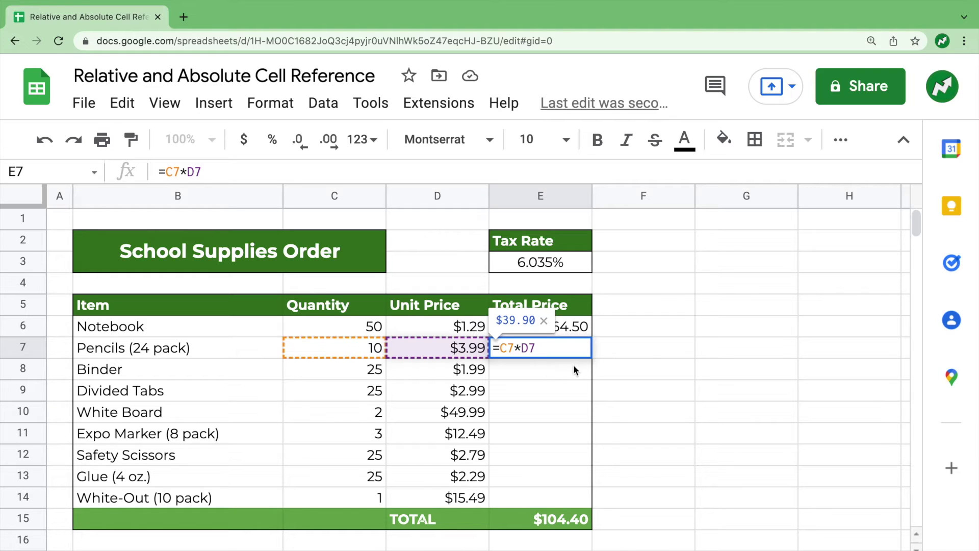
pyautogui.press('Return')
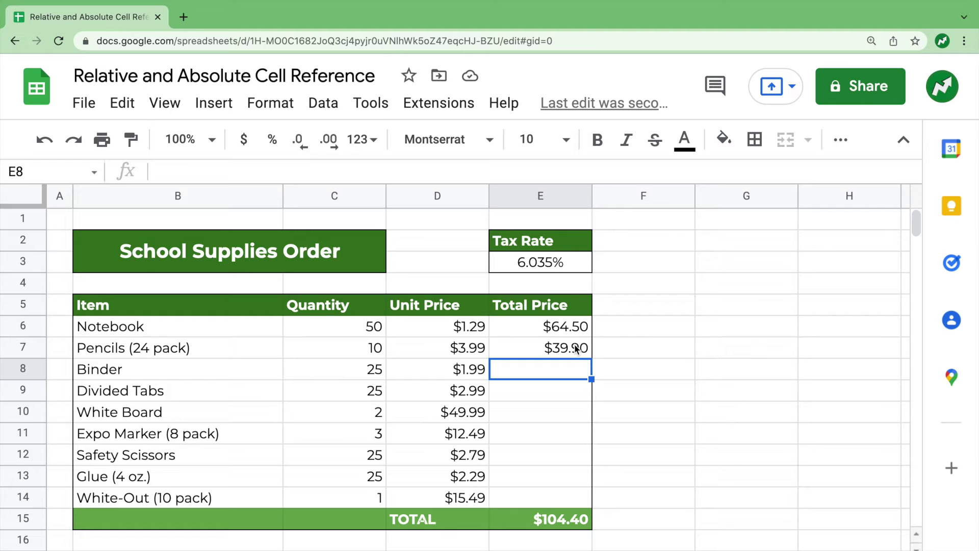
pyautogui.click(575, 349)
pyautogui.moveTo(592, 358); pyautogui.dragTo(573, 495)
pyautogui.click(648, 421)
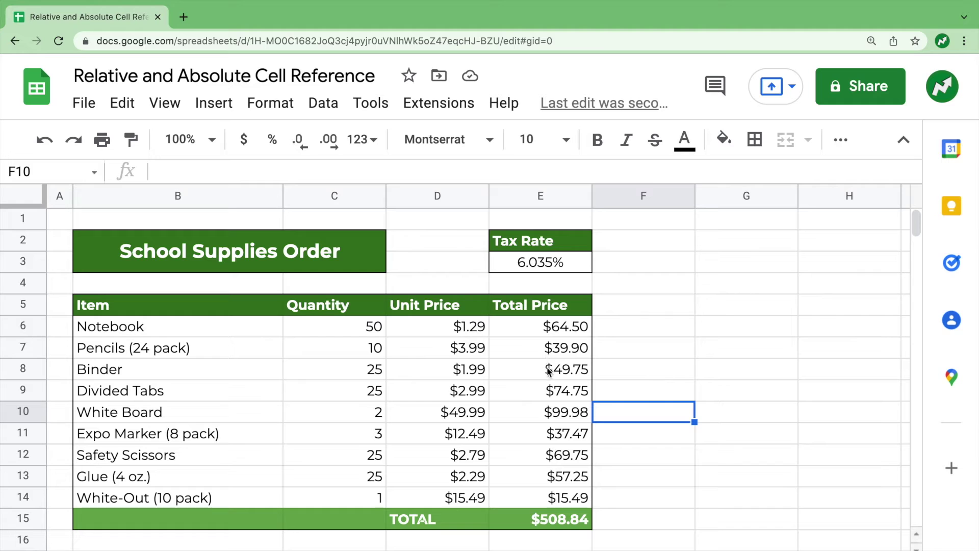
pyautogui.doubleClick(555, 450)
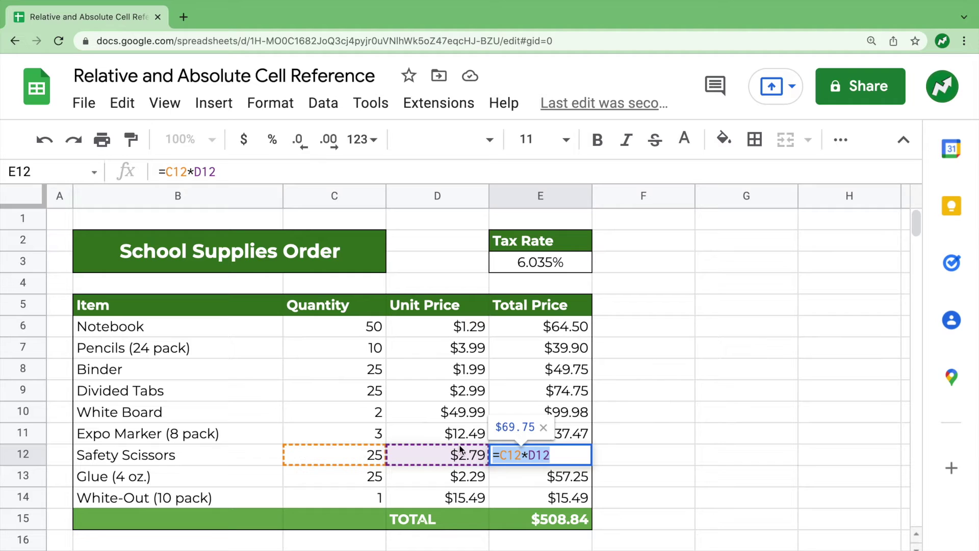
pyautogui.click(580, 435)
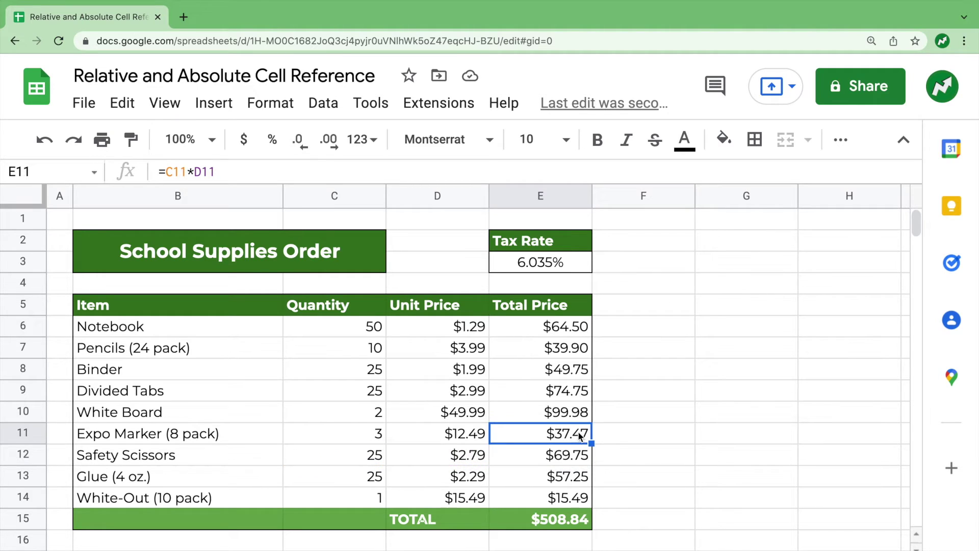
pyautogui.press('Down')
pyautogui.press('Down')
pyautogui.press('Down')
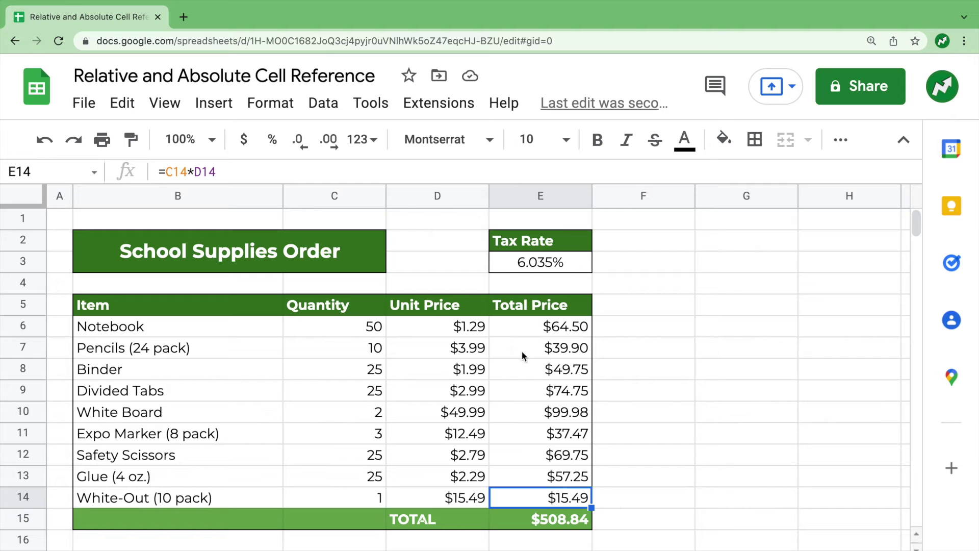
pyautogui.moveTo(526, 329); pyautogui.dragTo(535, 502)
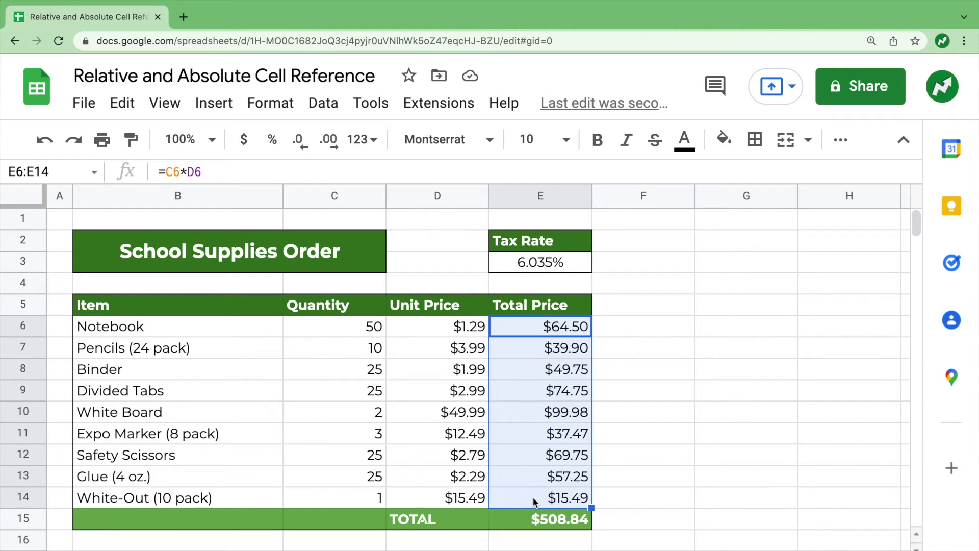
# - Clear the Total Price values and begin Notebook's formula in E6 with =C6*D6
pyautogui.press('Delete')
pyautogui.click(546, 325)
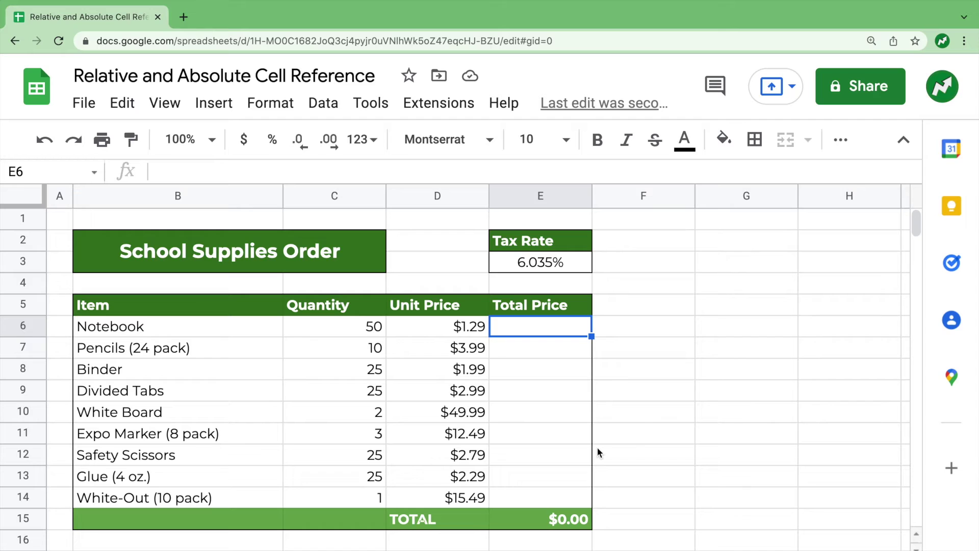
pyautogui.write('=')
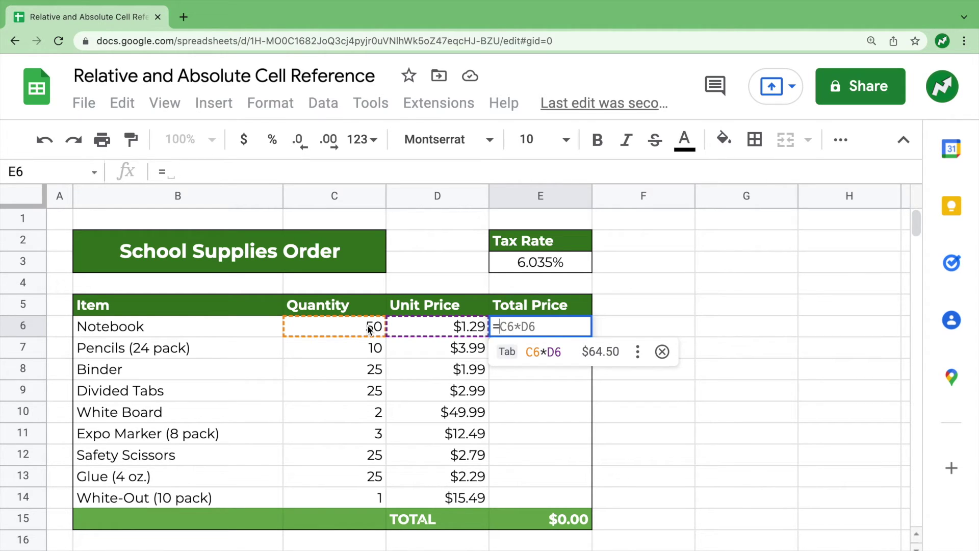
pyautogui.click(369, 328)
pyautogui.write('*')
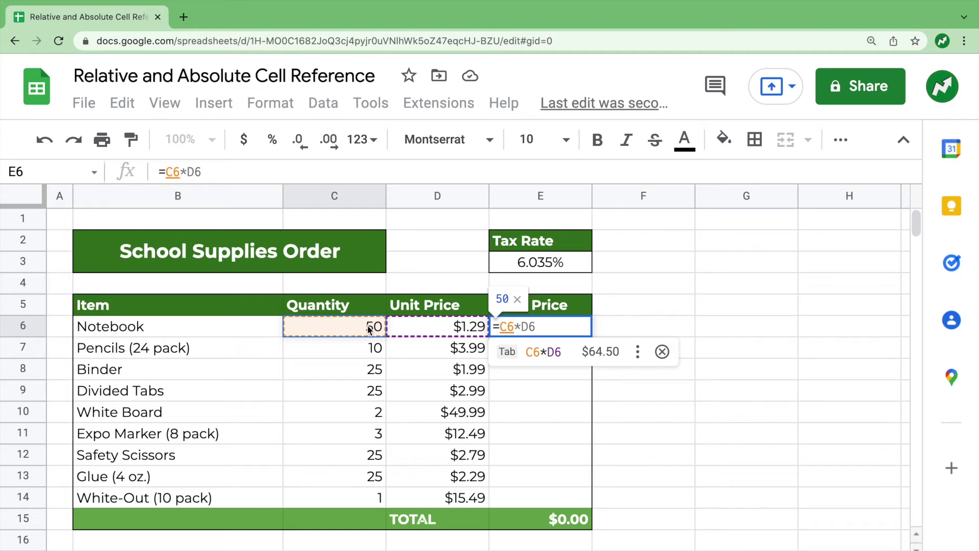
pyautogui.click(433, 324)
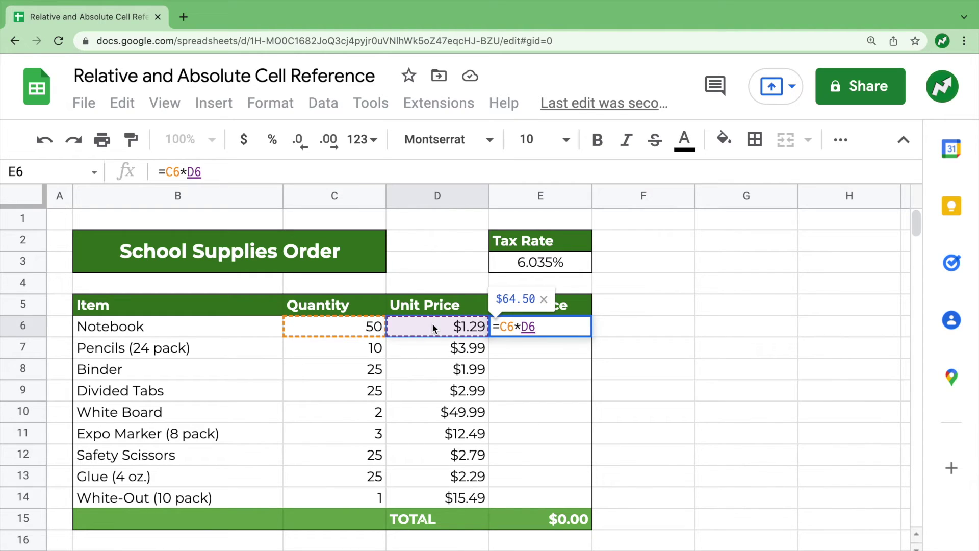
# - Wrap C6*D6 in parentheses and add *1+E3, making =(C6*D6)*1+E3 showing $64.56
pyautogui.write(')')
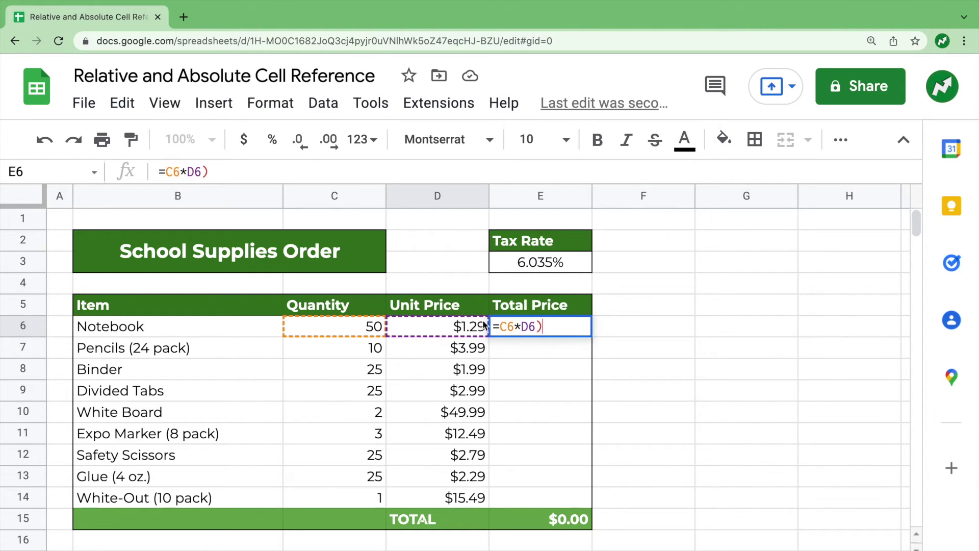
pyautogui.click(500, 326)
pyautogui.write('(')
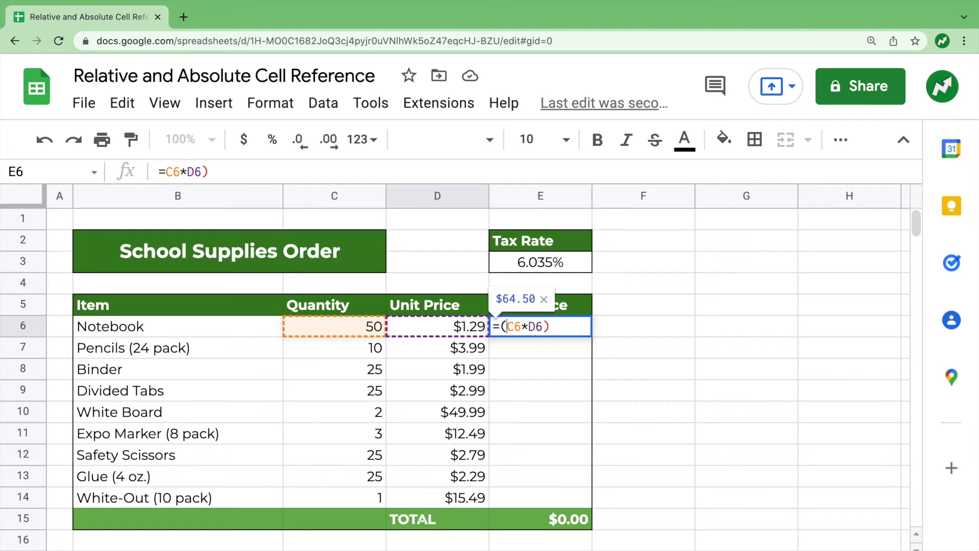
pyautogui.click(557, 328)
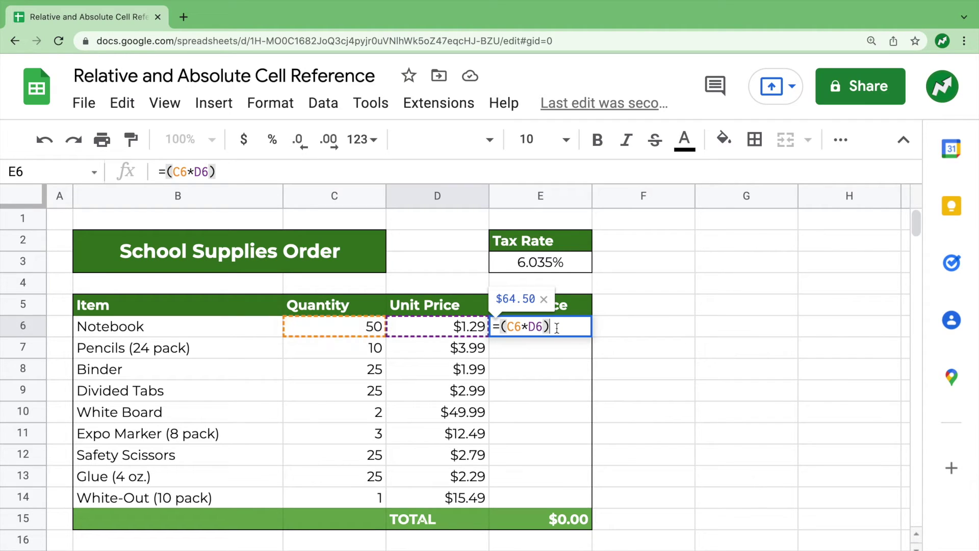
pyautogui.write('*1+')
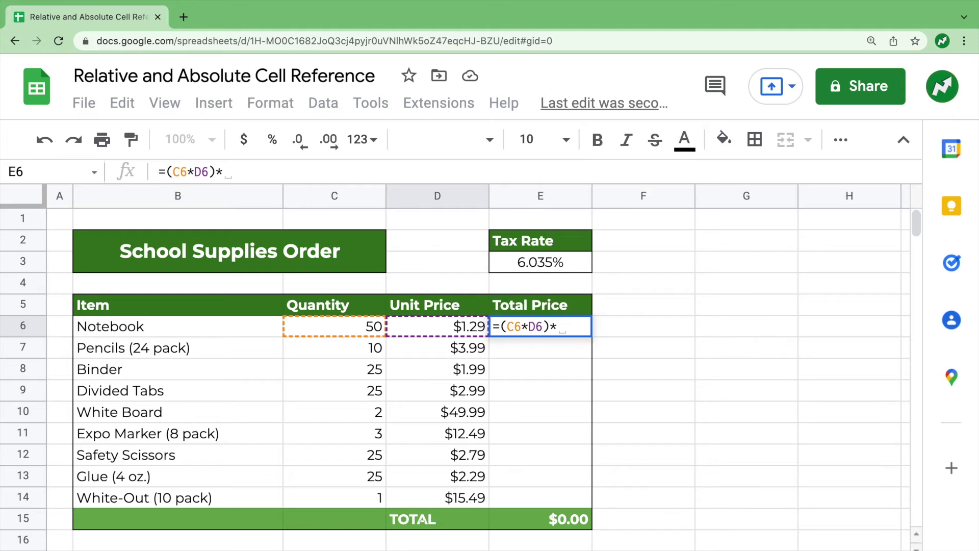
pyautogui.click(550, 262)
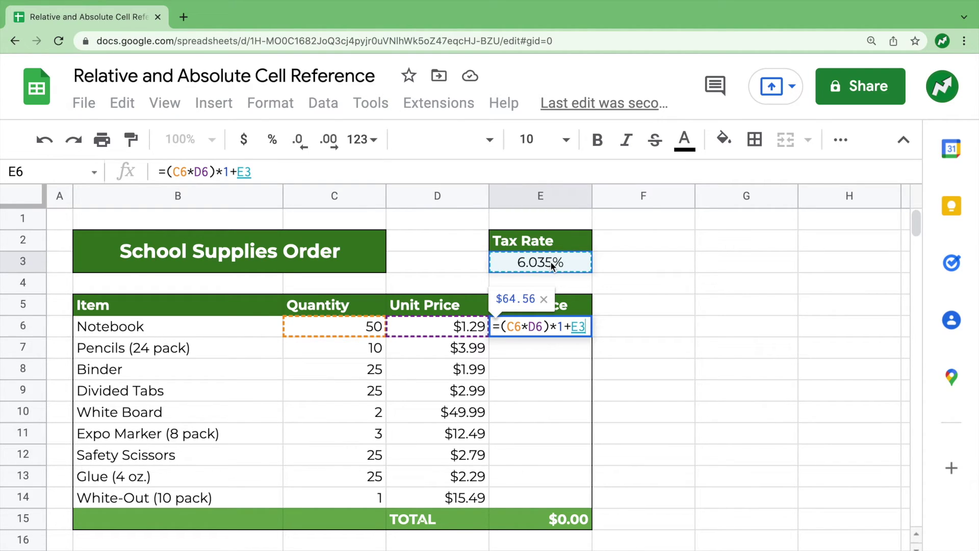
pyautogui.press('Return')
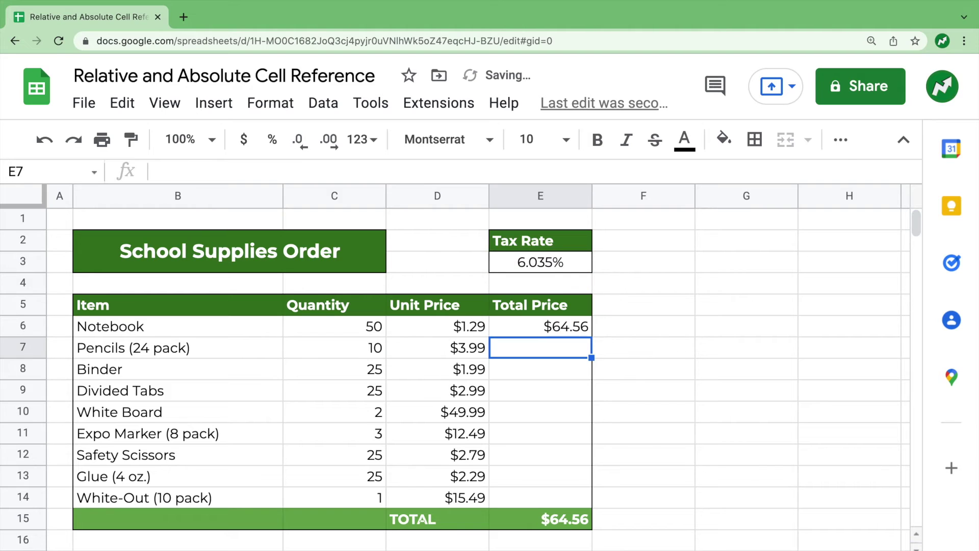
pyautogui.click(551, 329)
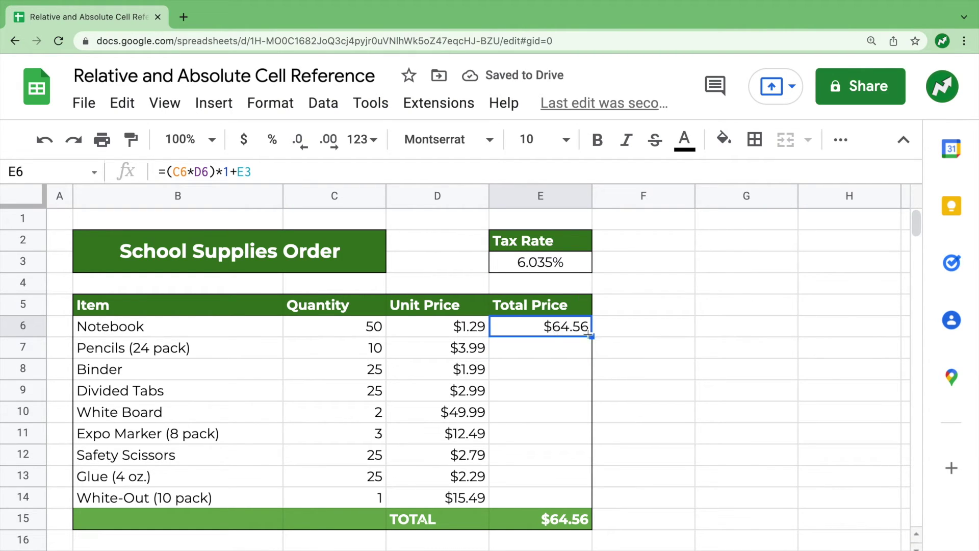
pyautogui.moveTo(591, 336); pyautogui.dragTo(578, 496)
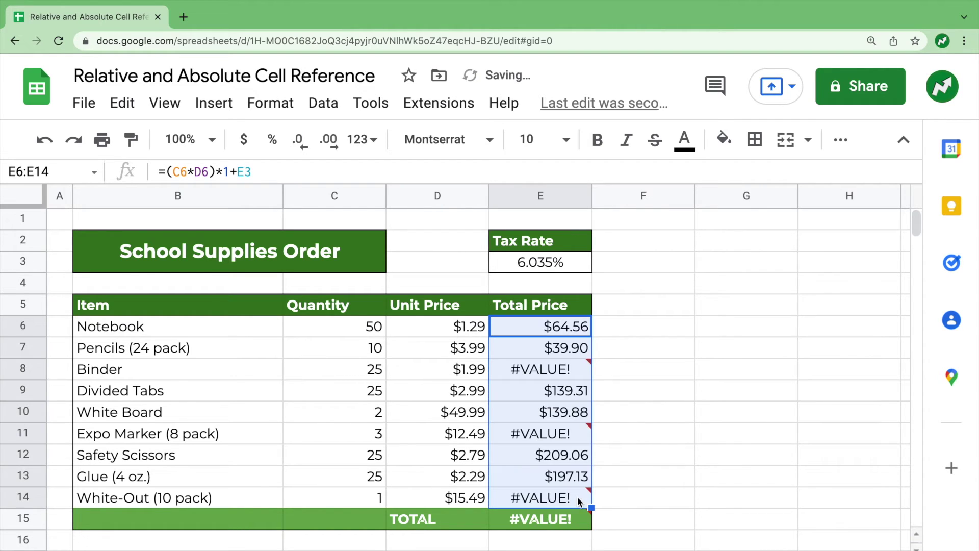
pyautogui.click(560, 354)
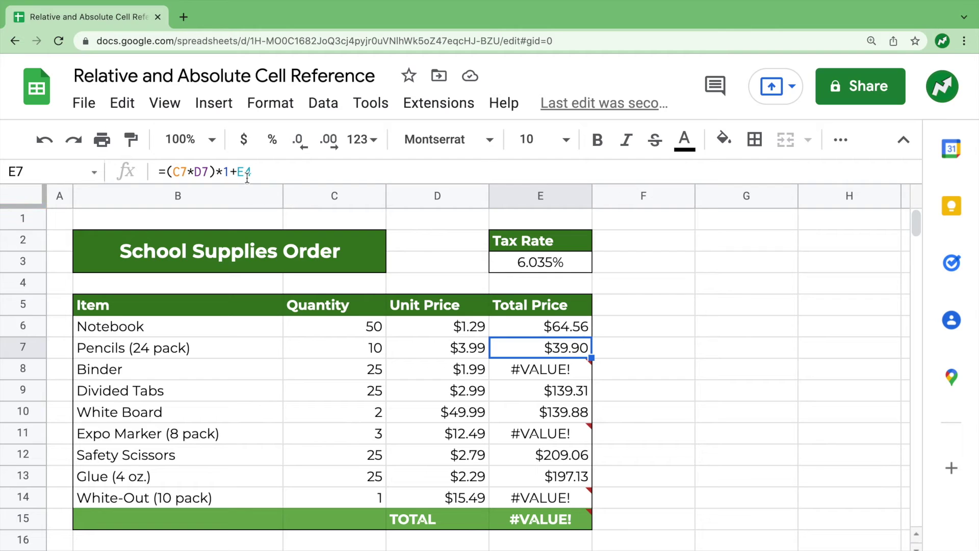
pyautogui.click(508, 286)
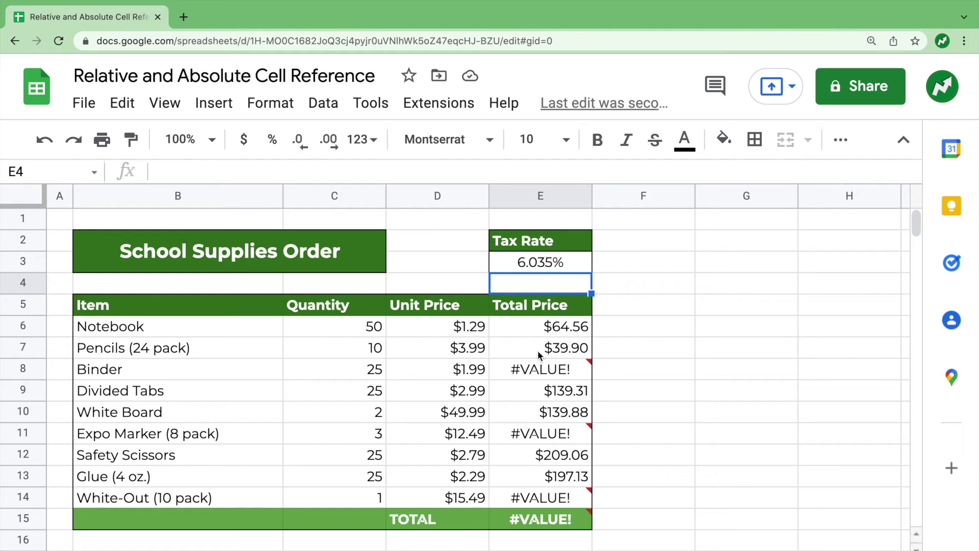
pyautogui.moveTo(538, 353); pyautogui.dragTo(539, 504)
pyautogui.press('Delete')
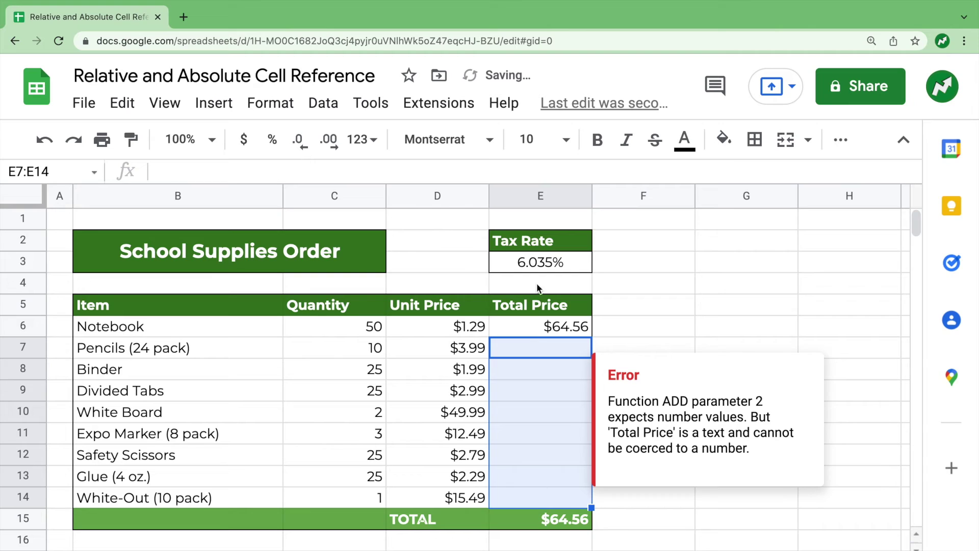
pyautogui.click(536, 327)
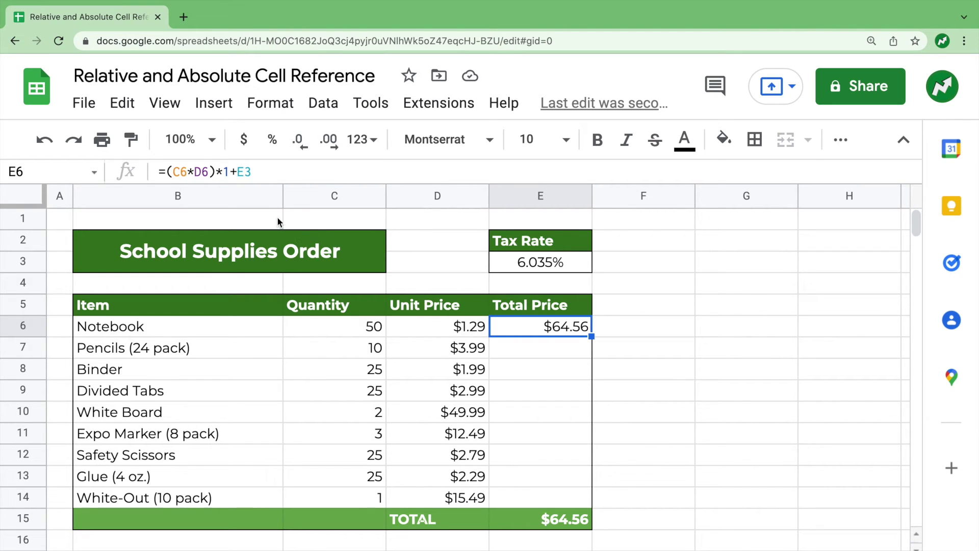
# - Change E6's tax reference to E$3, giving =(C6*D6)*1+E$3, still $64.56
pyautogui.click(245, 171)
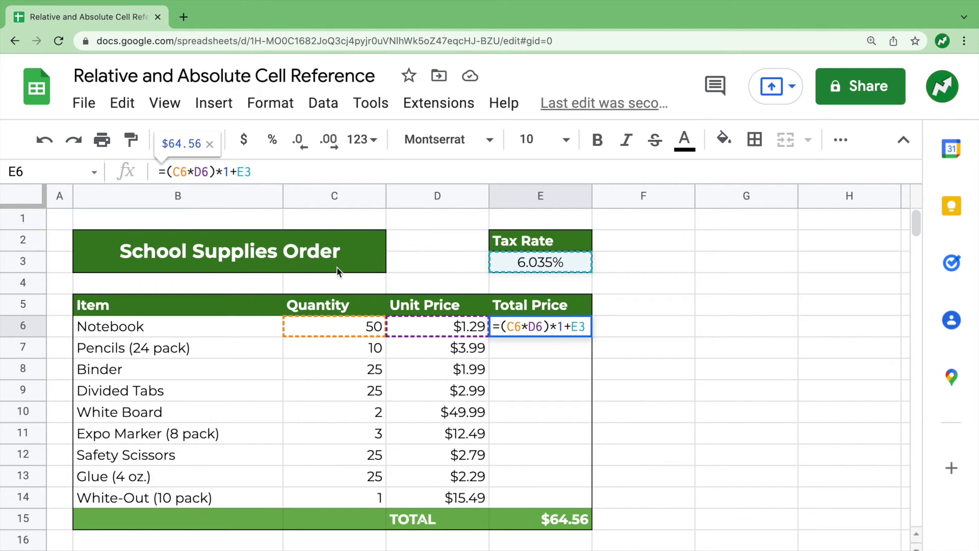
pyautogui.write('$')
pyautogui.moveTo(245, 173); pyautogui.dragTo(260, 172)
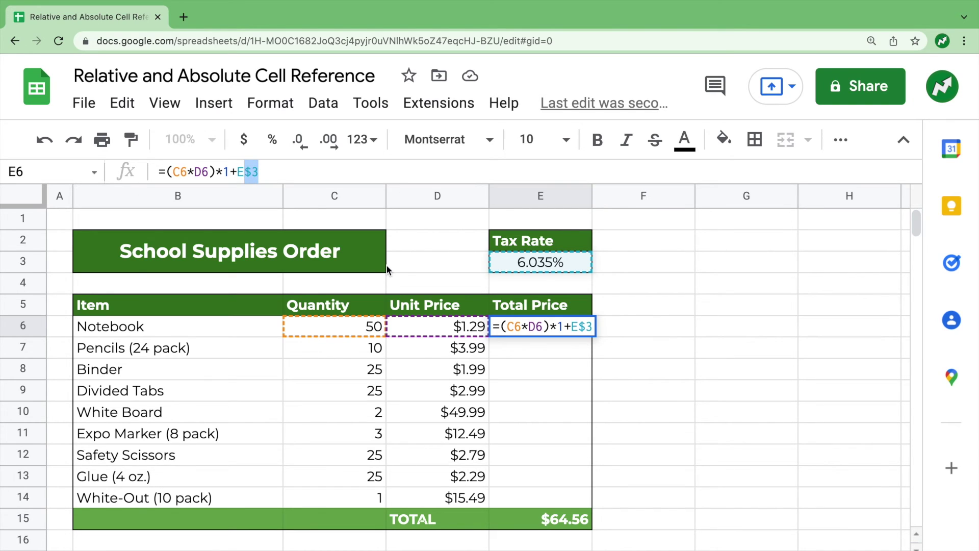
pyautogui.press('Return')
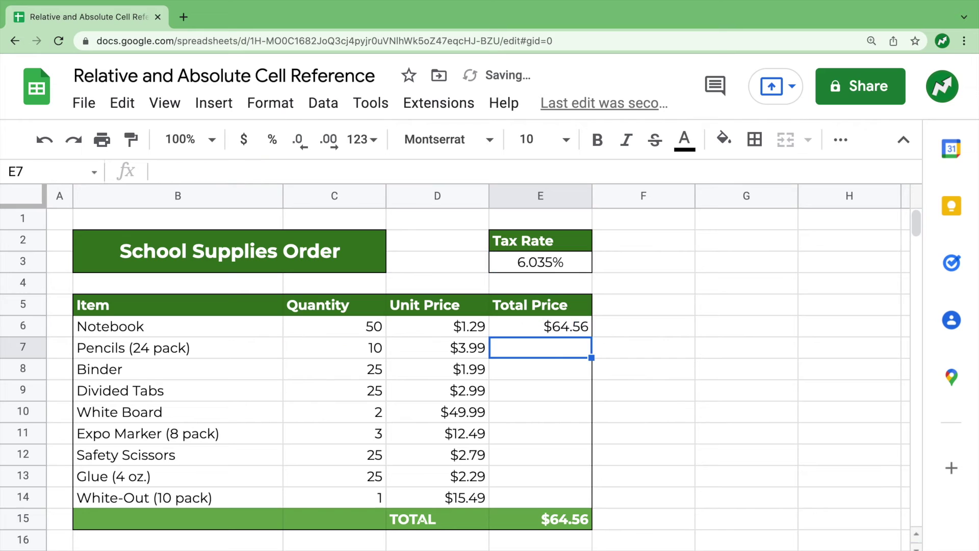
# - Fill the E$3 formula from E6 down to E14 and check E7 and E8, TOTAL $509.38
pyautogui.click(570, 327)
pyautogui.moveTo(591, 336); pyautogui.dragTo(583, 494)
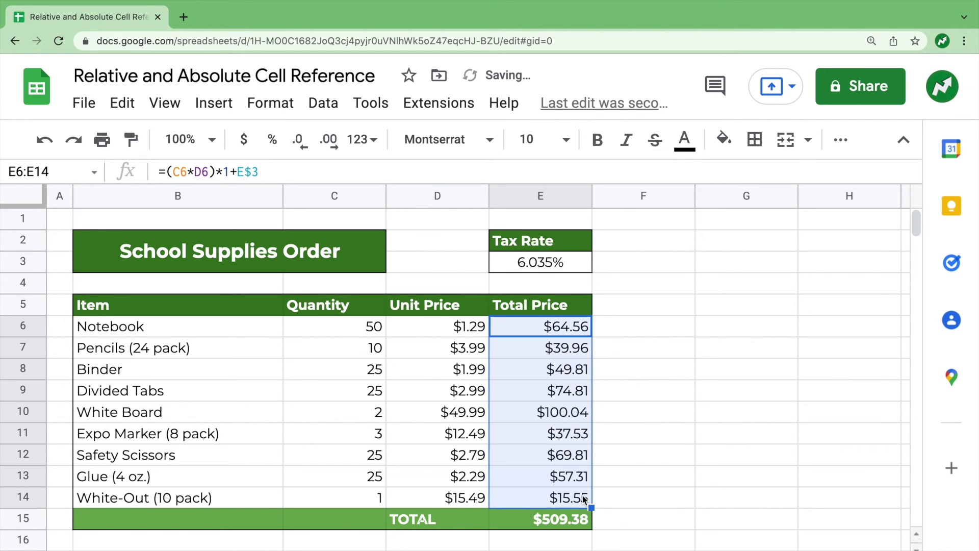
pyautogui.click(564, 329)
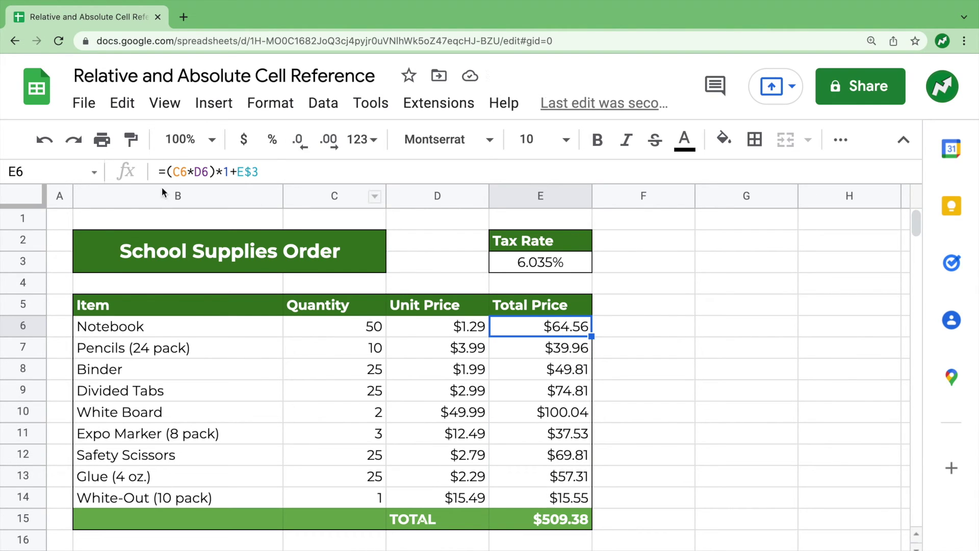
pyautogui.press('Down')
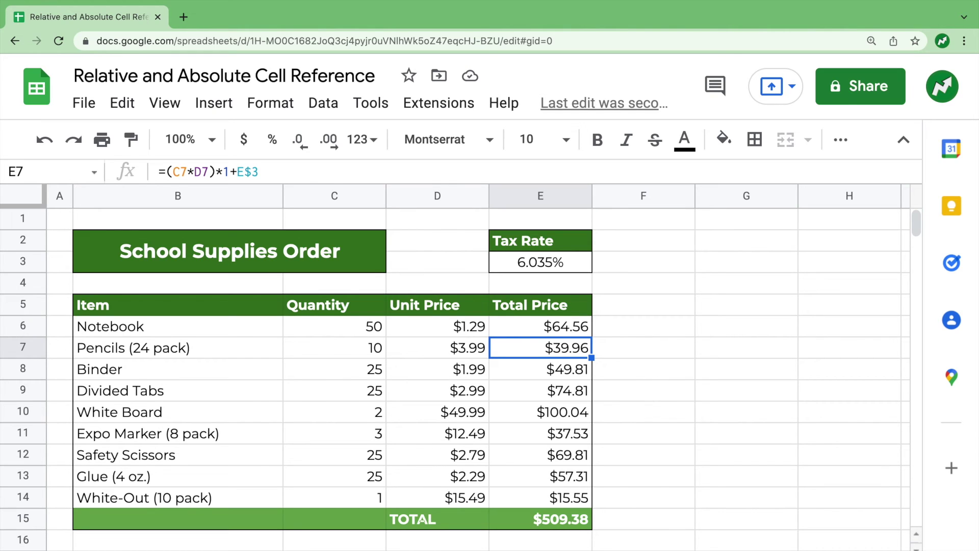
pyautogui.press('Down')
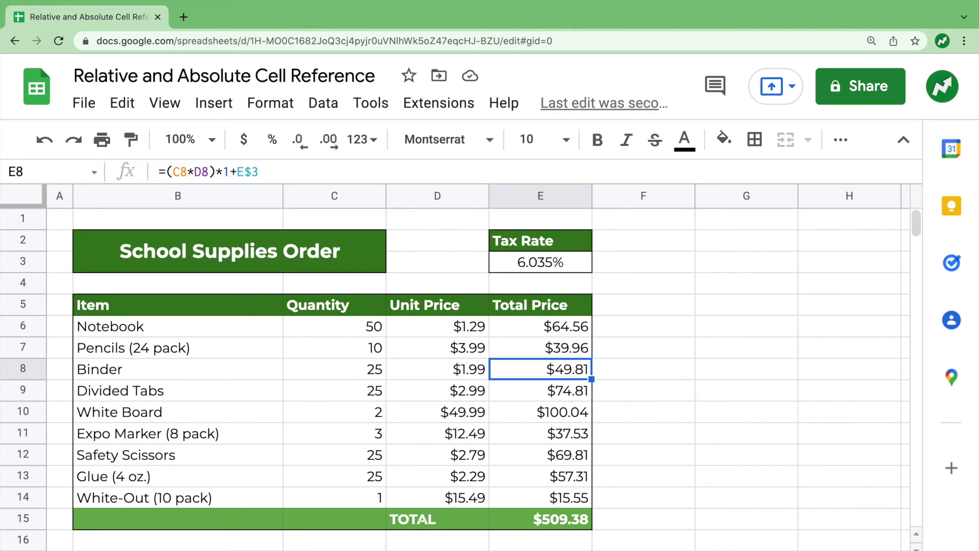